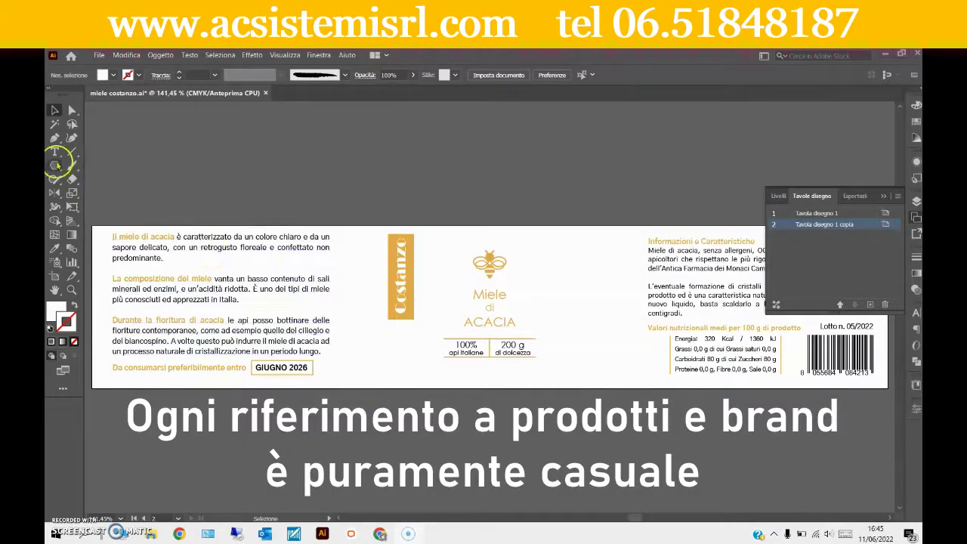
- Pick the Polygon tool in the toolbar to start drawing shapes on the honey label
click(54, 165)
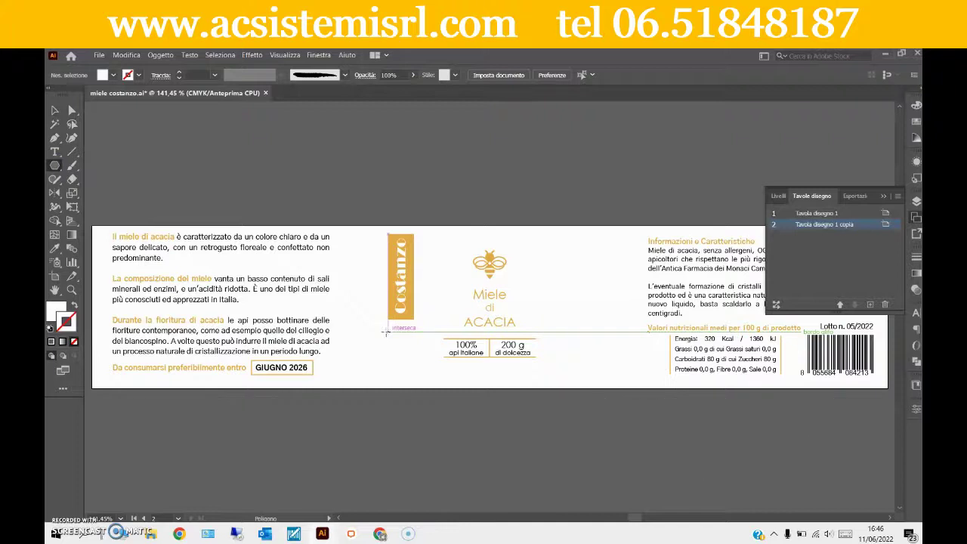
- Draw a hexagon below the Costanzo bar and fill it with the bar's orange using the Eyedropper
mouse_move(384, 332)
mouse_down()
mouse_move(408, 349)
mouse_move(400, 358)
mouse_up()
click(53, 109)
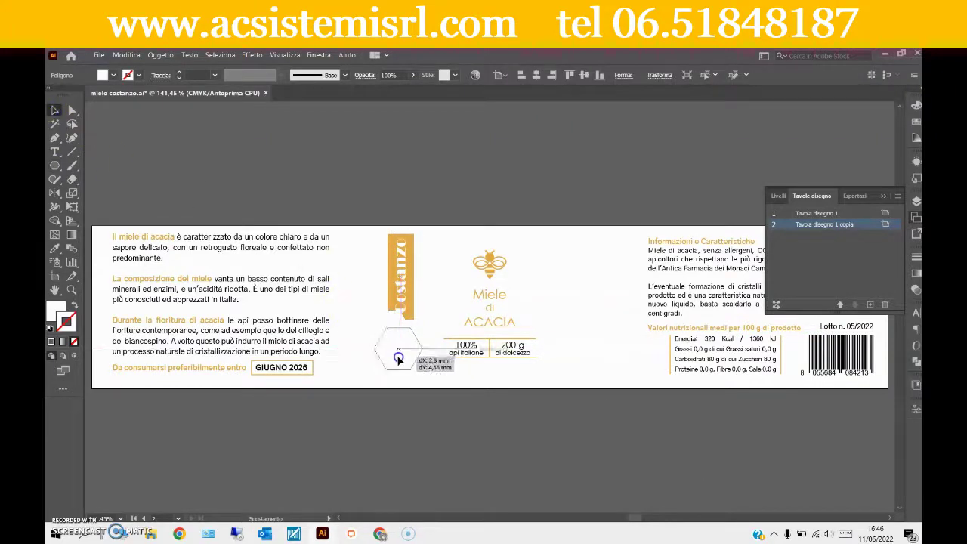
click(54, 248)
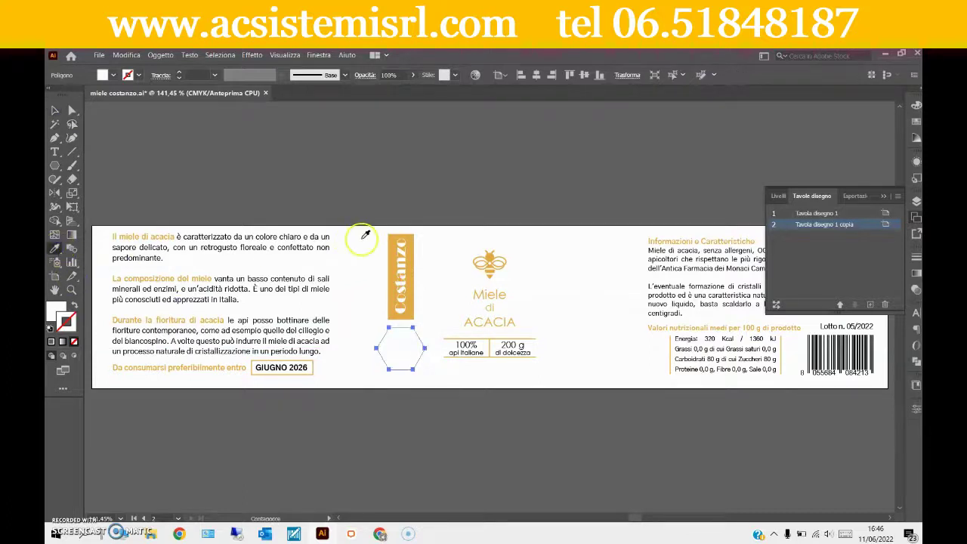
click(396, 242)
- Centre the hexagon horizontally beneath the Costanzo bar, then deselect it
key(v)
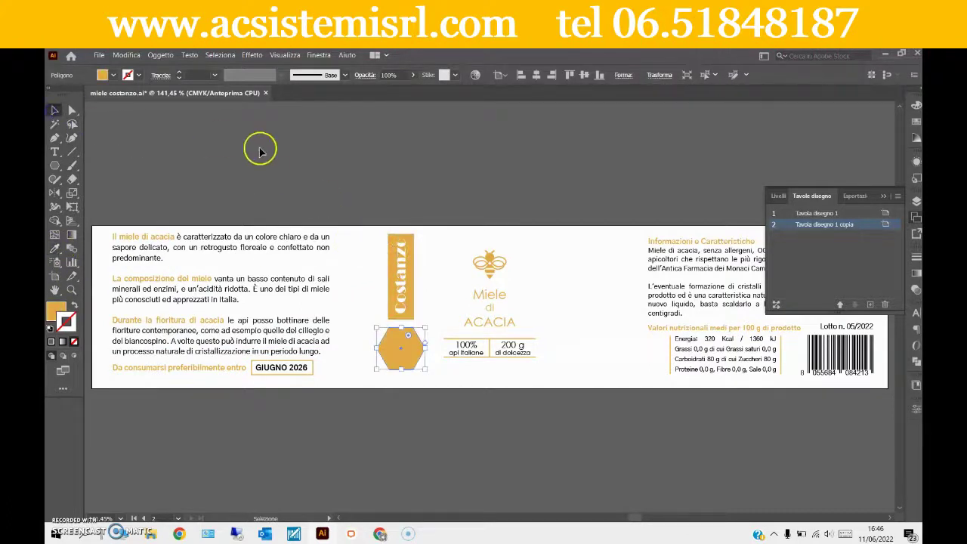
drag(366, 225, 433, 389)
click(431, 76)
click(431, 136)
click(420, 349)
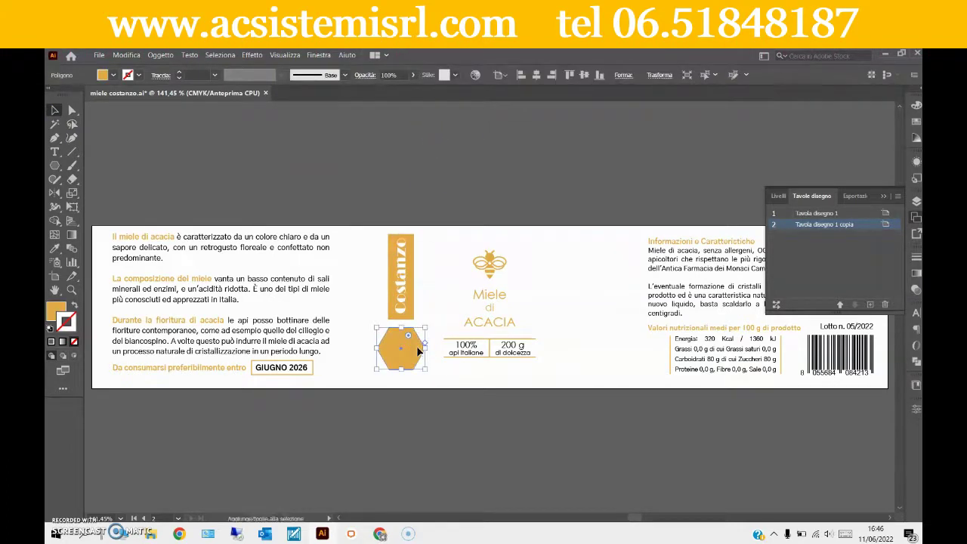
click(459, 218)
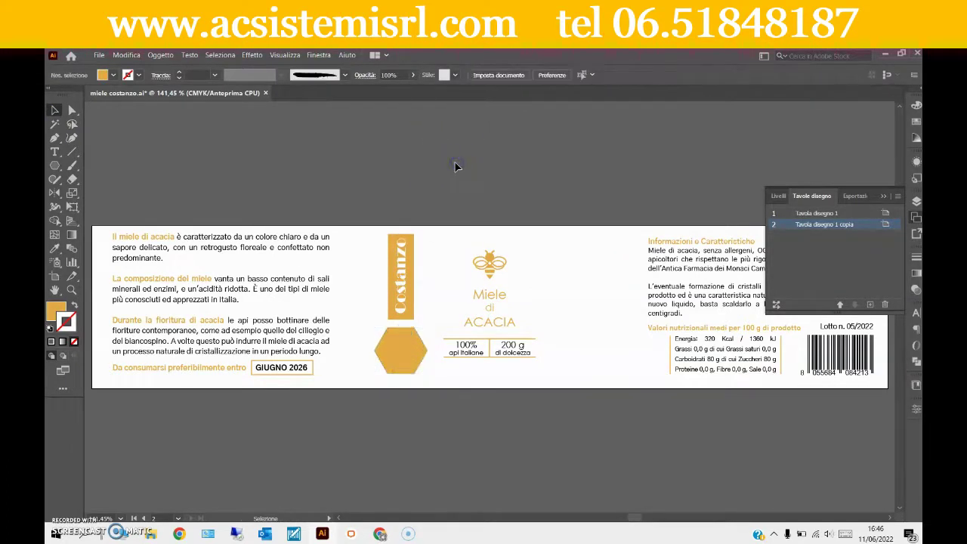
click(112, 75)
- Set the fill to None and the stroke colour to white
click(50, 95)
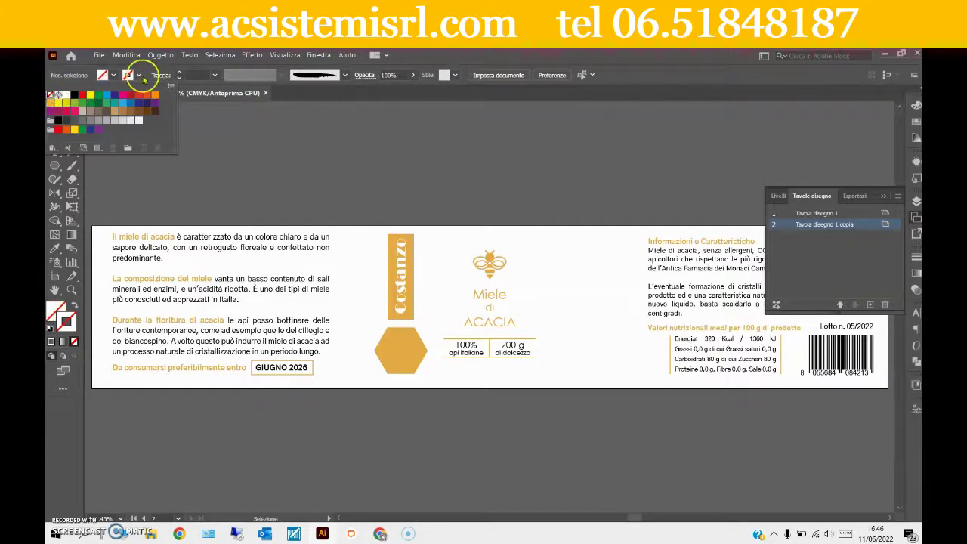
click(142, 76)
click(66, 96)
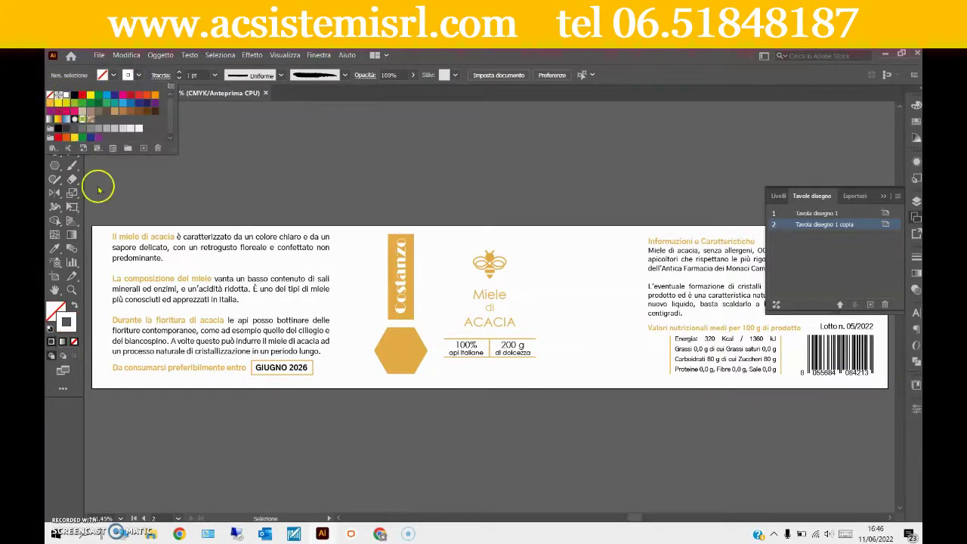
click(54, 138)
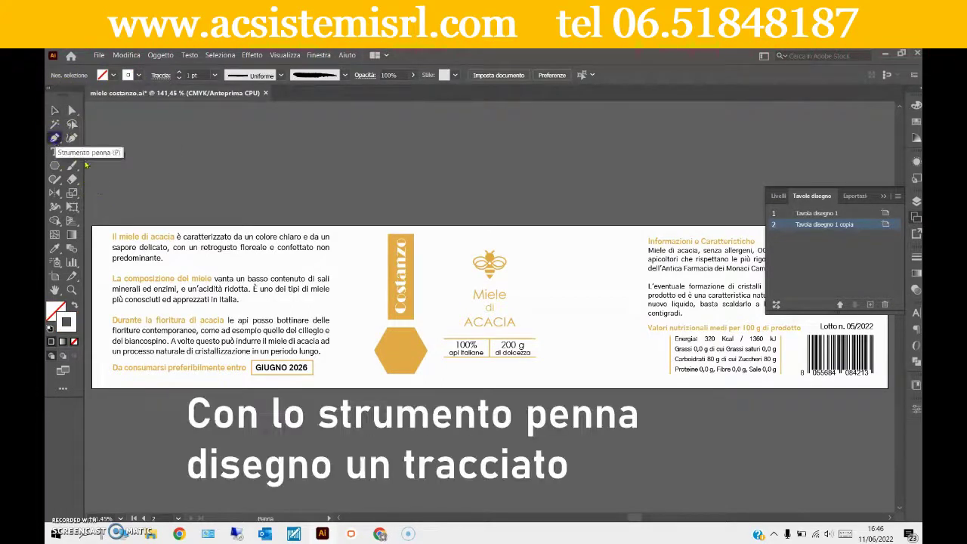
- Draw a five-point zigzag path across the hexagon and give it a 4 pt stroke weight
click(367, 329)
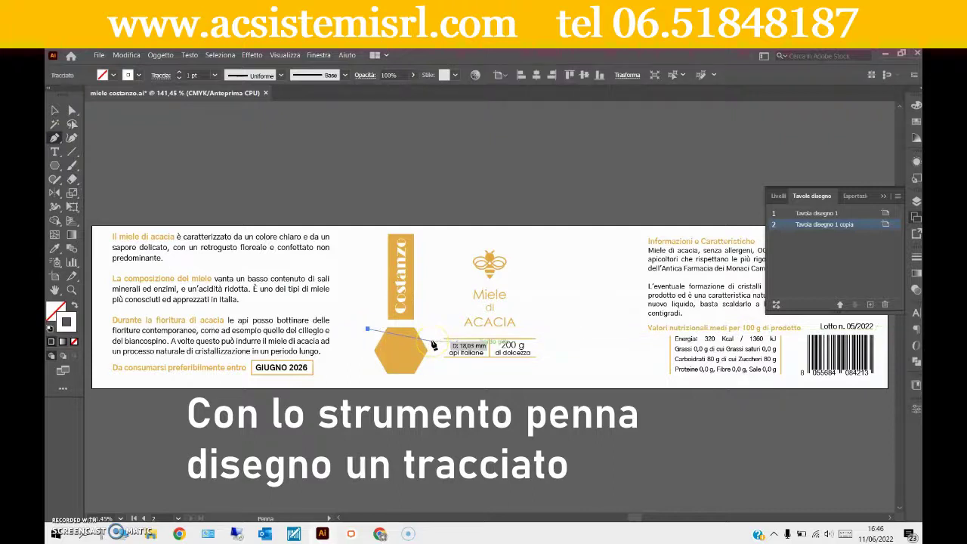
click(431, 341)
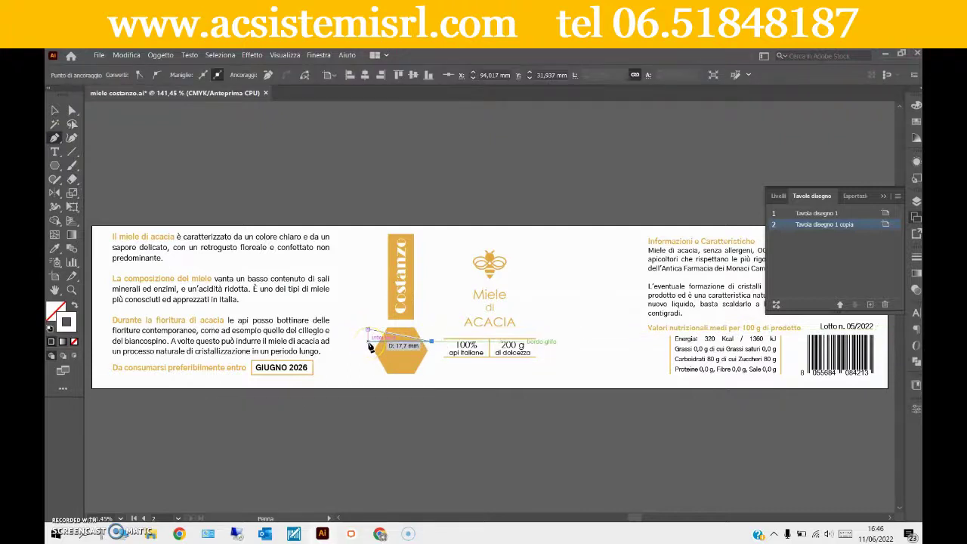
click(430, 358)
click(370, 365)
click(422, 369)
click(54, 112)
click(916, 259)
click(811, 266)
click(811, 266)
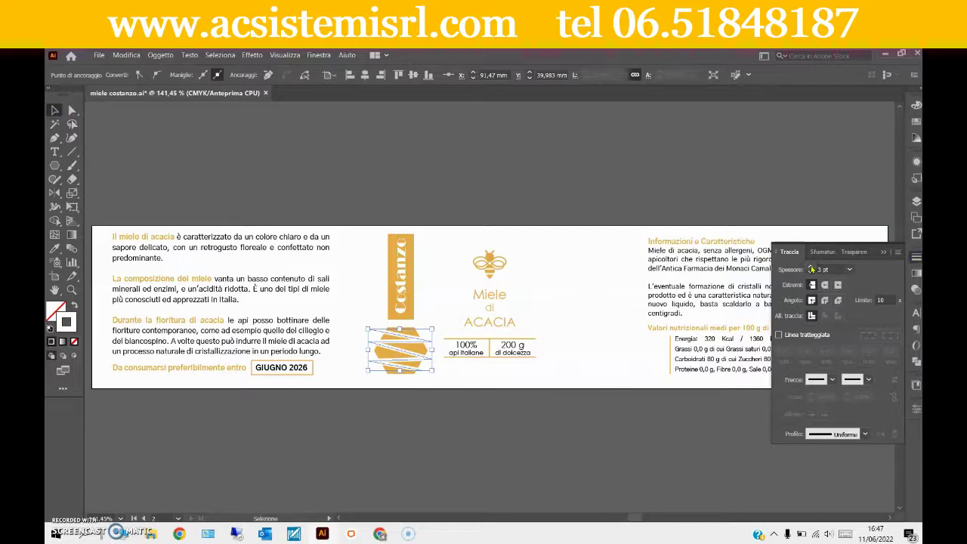
- Apply a tapered Width Profile 4 to the zigzag and drag one of its bends to reshape it
click(865, 435)
click(819, 375)
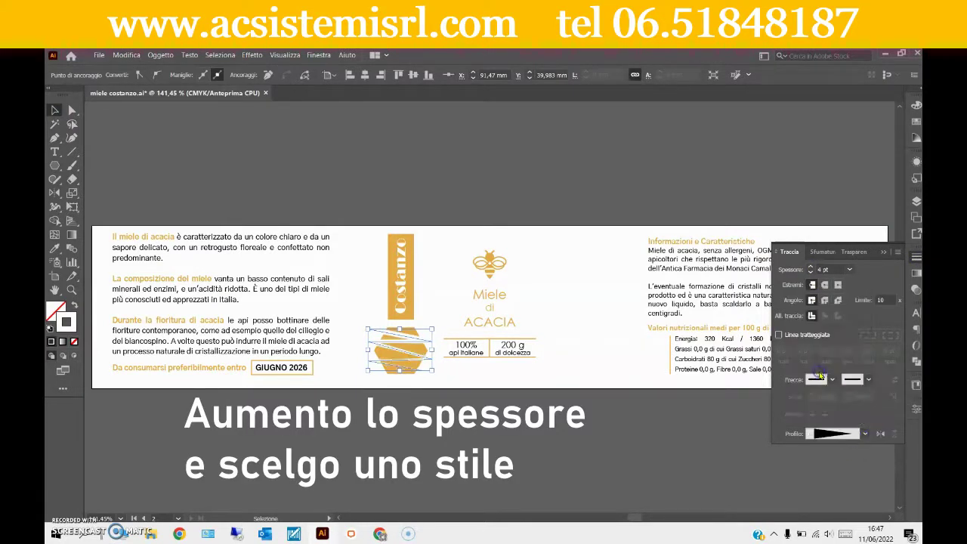
click(430, 392)
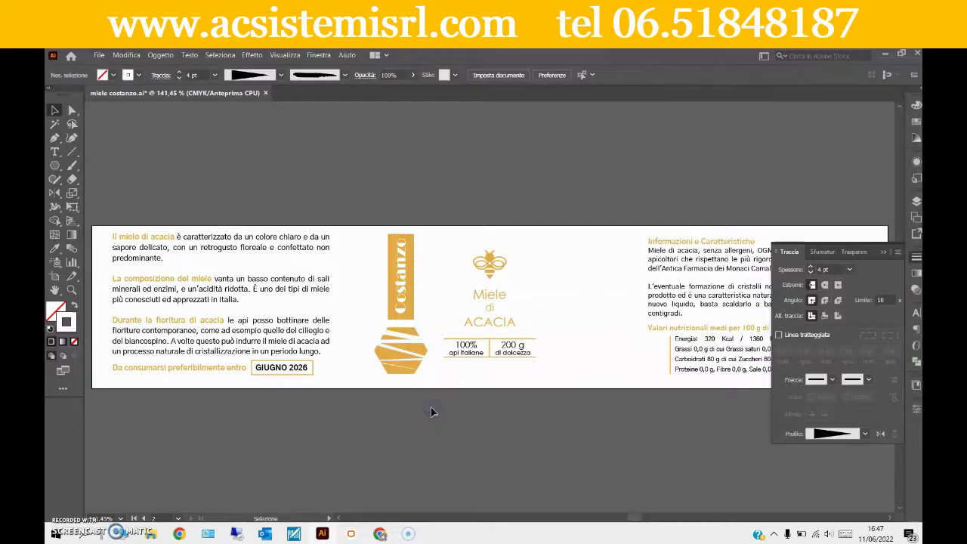
click(72, 109)
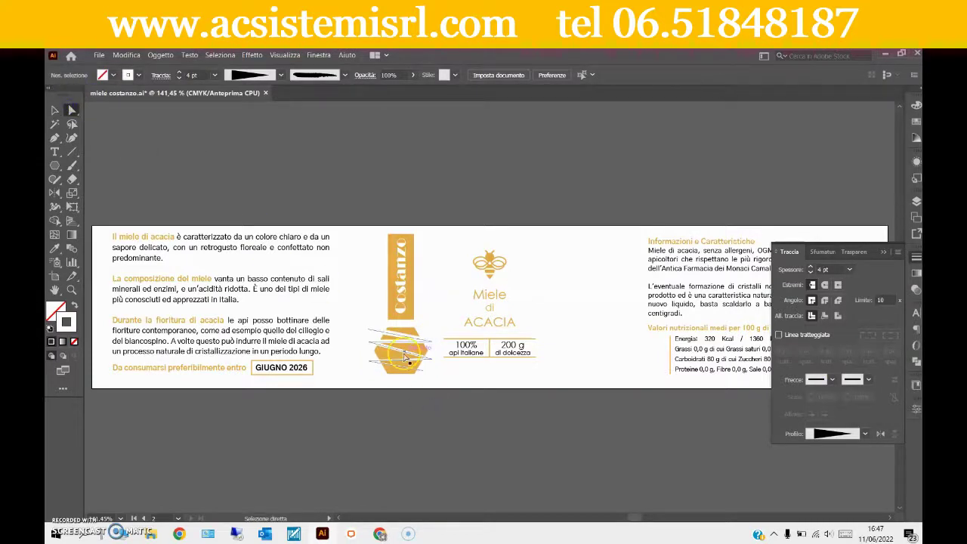
mouse_move(432, 364)
mouse_down()
mouse_move(431, 341)
mouse_move(429, 375)
mouse_up()
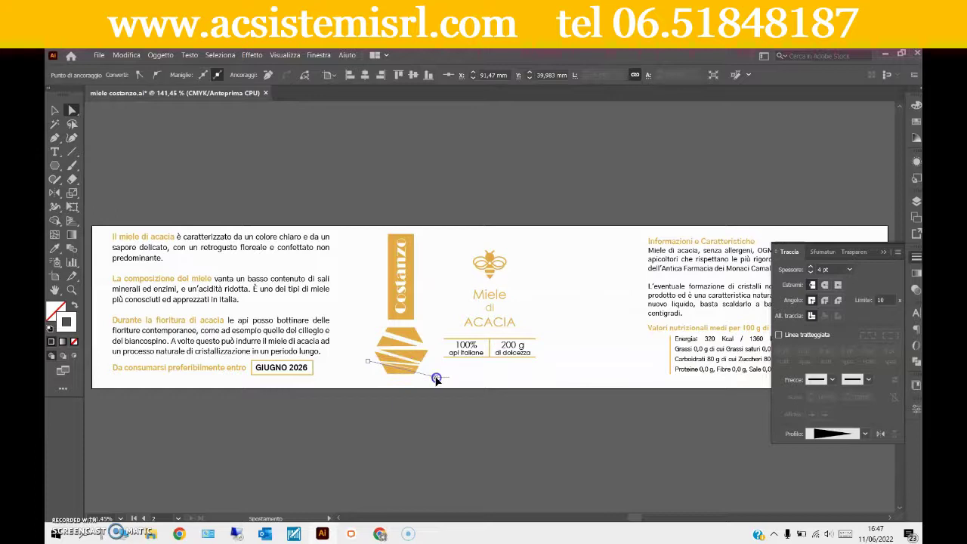
- Expand the zigzag's appearance into shapes and zoom to 600% on the hexagon
key(v)
click(161, 55)
click(194, 242)
key(o)
click(368, 331)
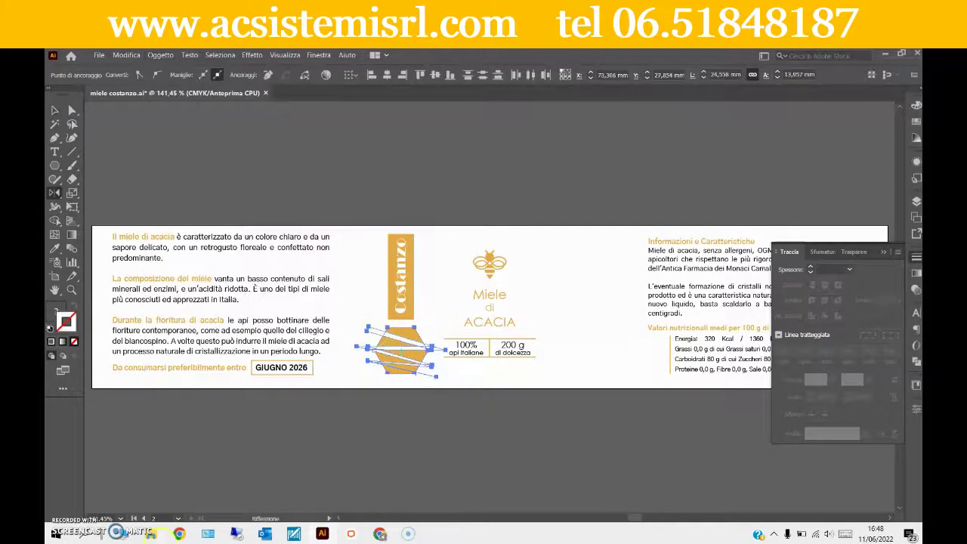
click(120, 518)
click(143, 296)
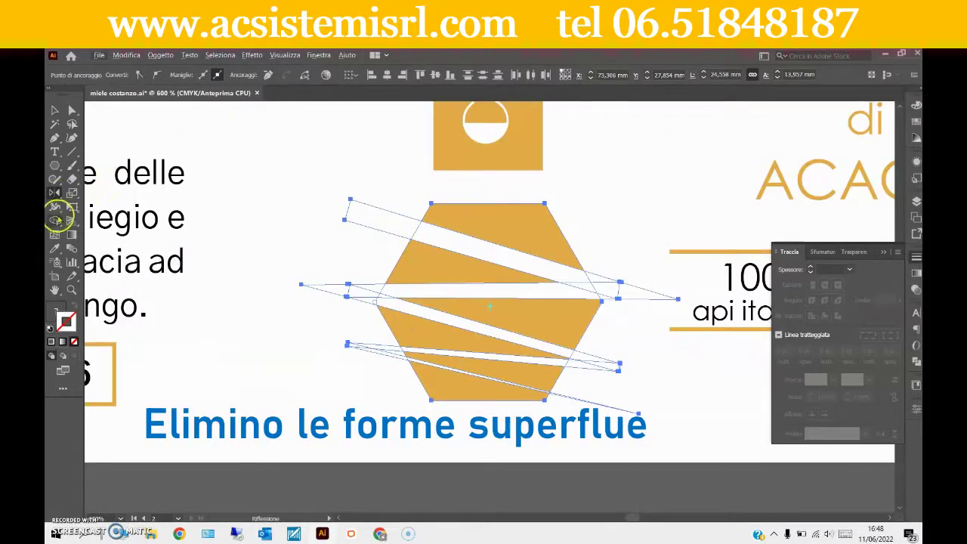
- Delete the zigzag slivers sticking out past the hexagon's left and right edges with Shape Builder
click(55, 221)
alt+click(380, 214)
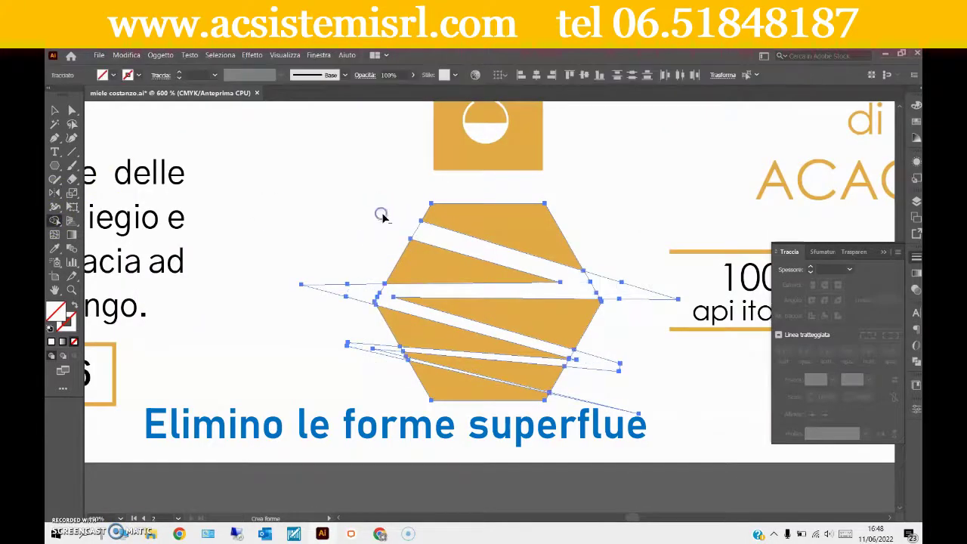
alt+click(608, 281)
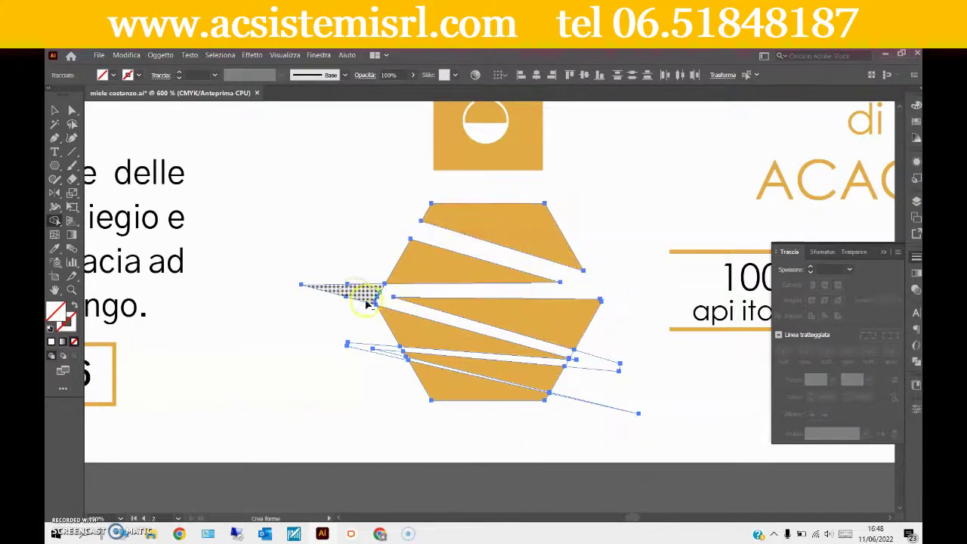
alt+click(380, 300)
alt+click(573, 358)
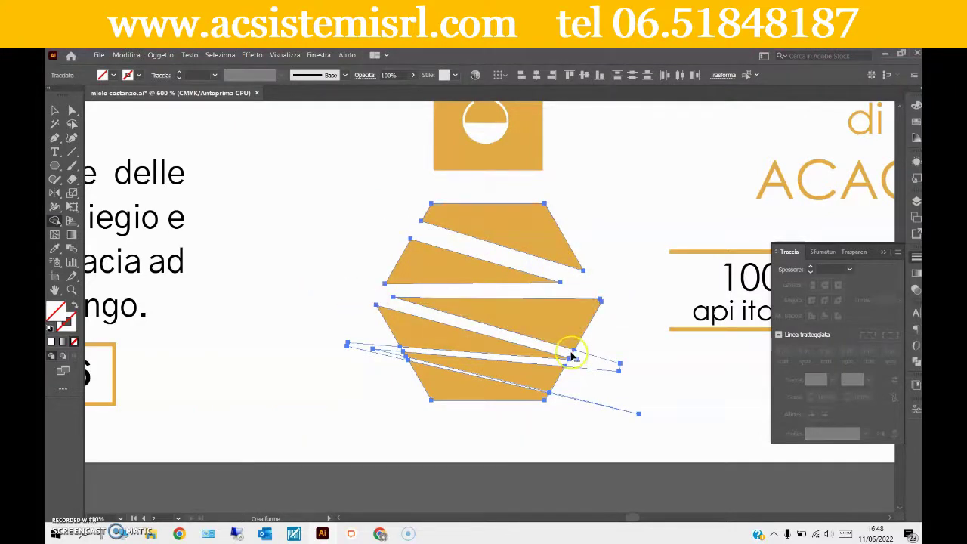
alt+click(572, 361)
key(ctrl+plus)
key(ctrl+plus)
key(ctrl+plus)
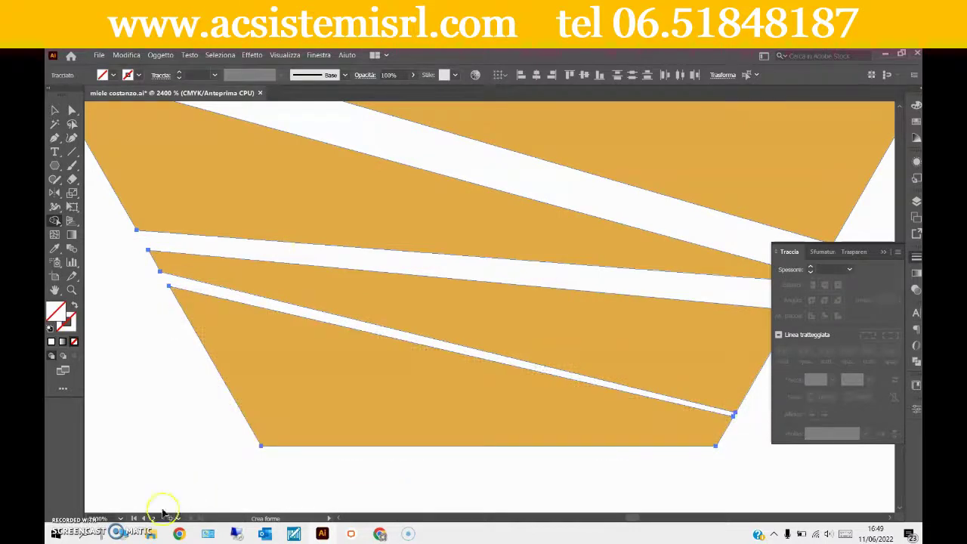
click(120, 518)
- Fit the artboard in the window, zoom to 200% and deselect to review the striped hexagon
click(291, 57)
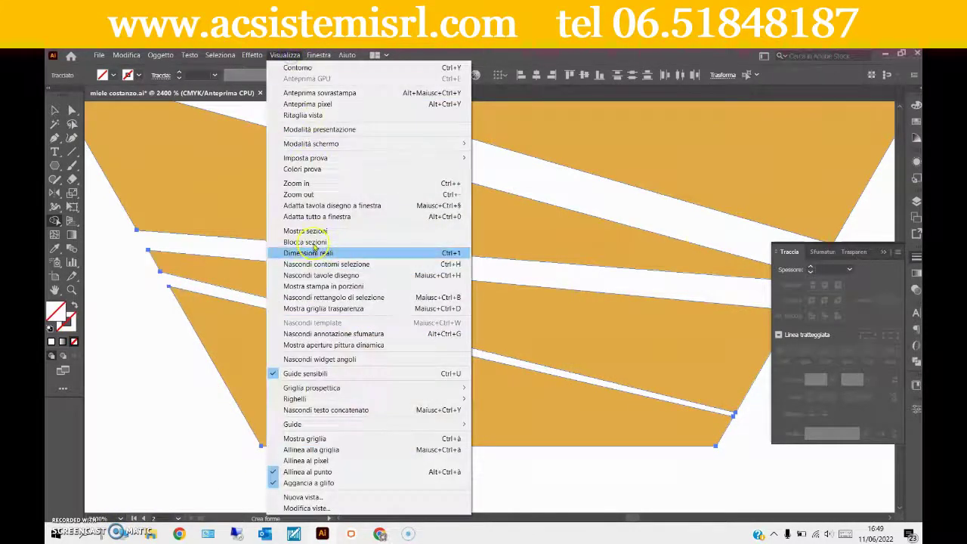
click(336, 209)
click(886, 250)
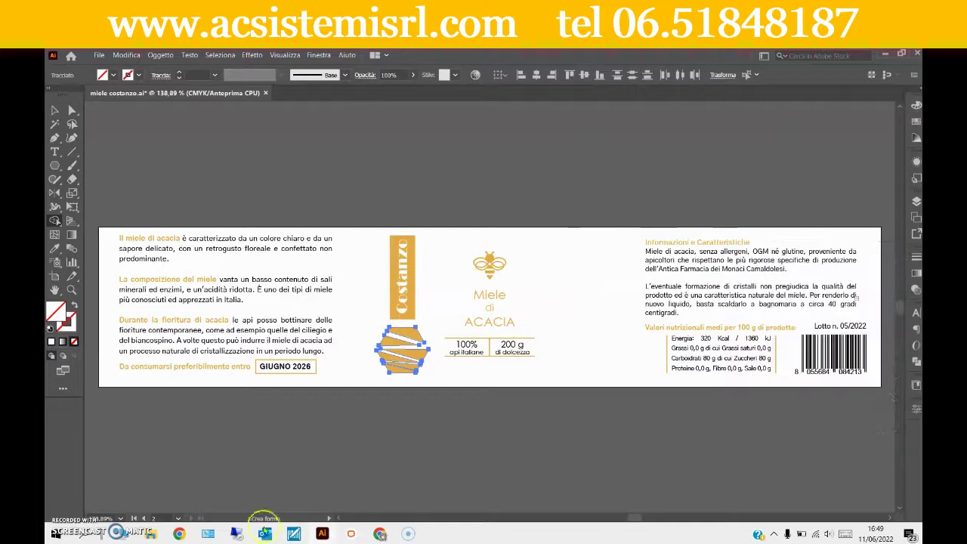
click(120, 518)
click(142, 340)
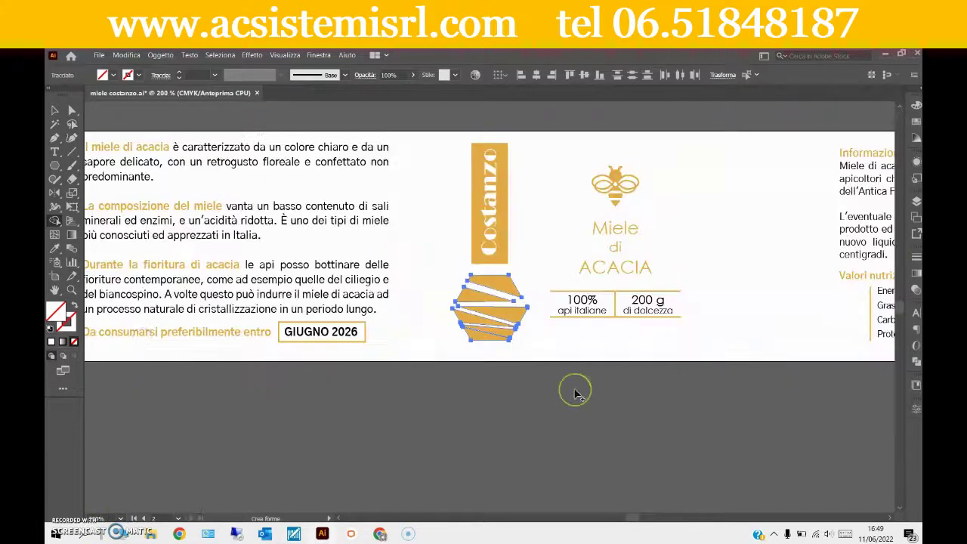
click(54, 109)
click(470, 436)
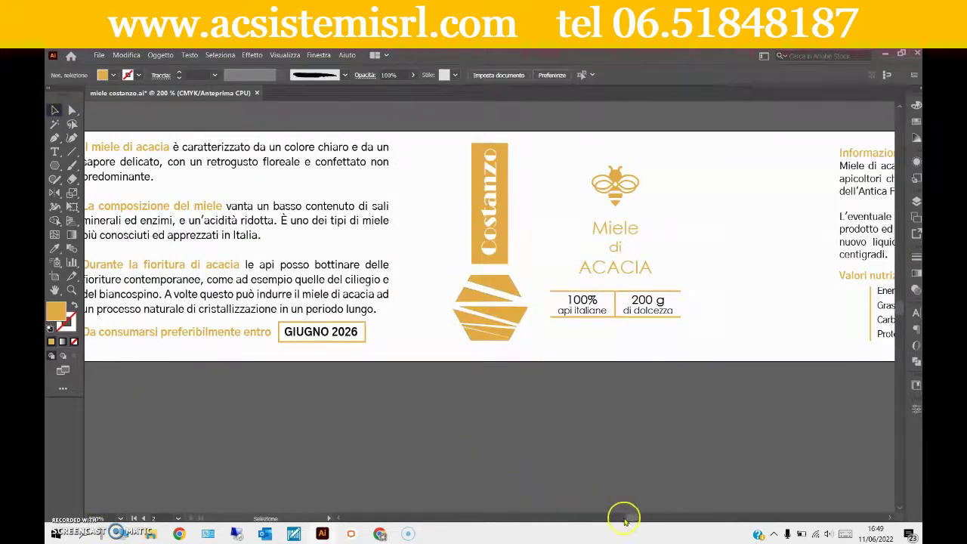
drag(624, 519, 634, 519)
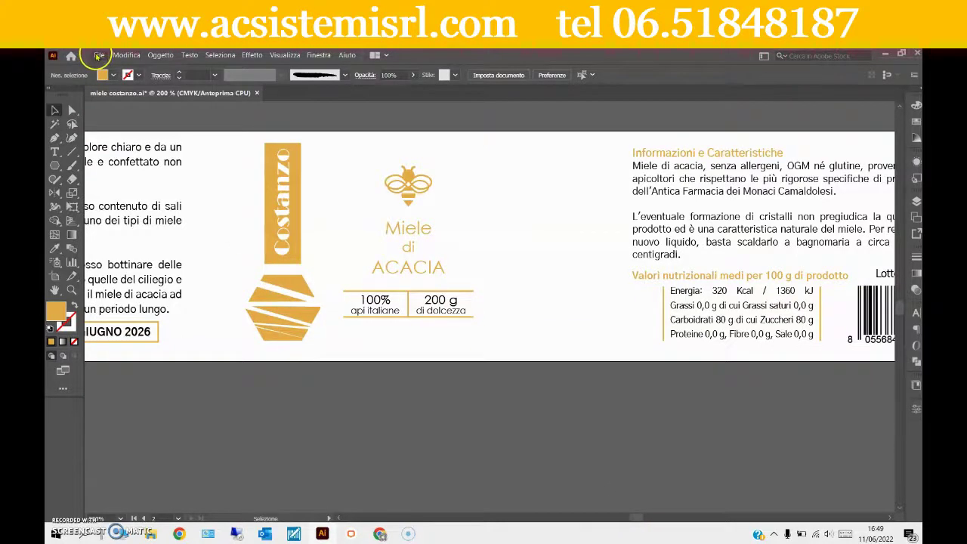
click(99, 56)
- Place the image bastoncino-miele-2.png onto the label
click(126, 236)
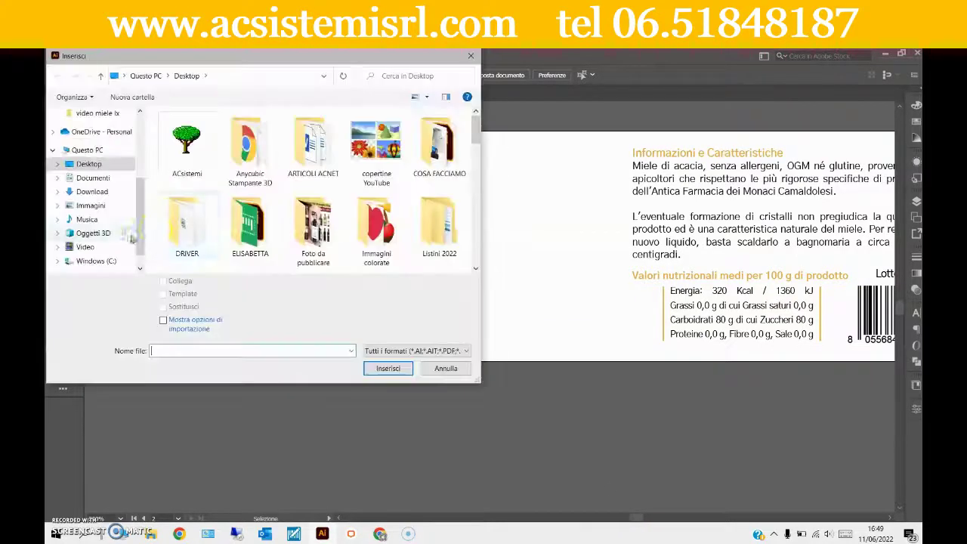
scroll(186, 211, down, 3)
scroll(187, 212, down, 3)
scroll(186, 211, down, 2)
click(186, 204)
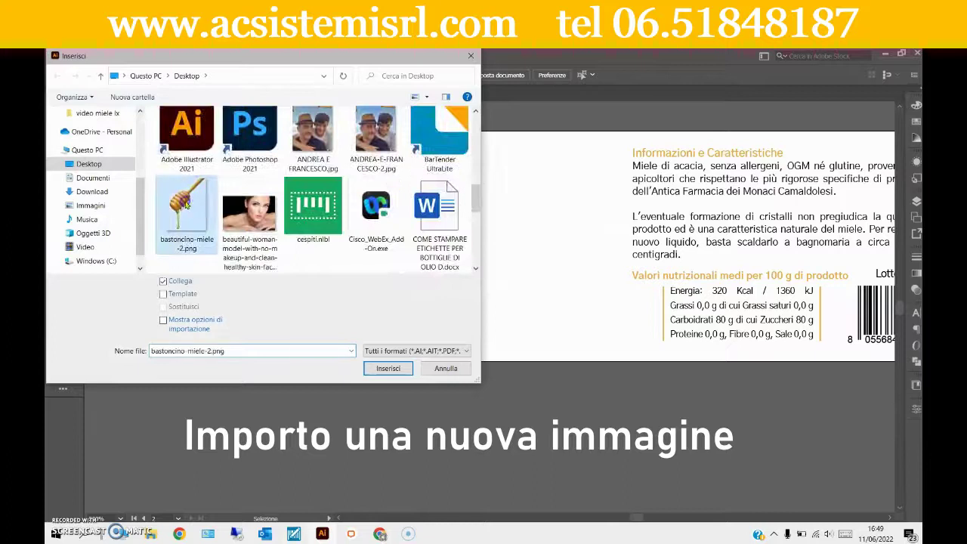
double_click(186, 203)
click(392, 221)
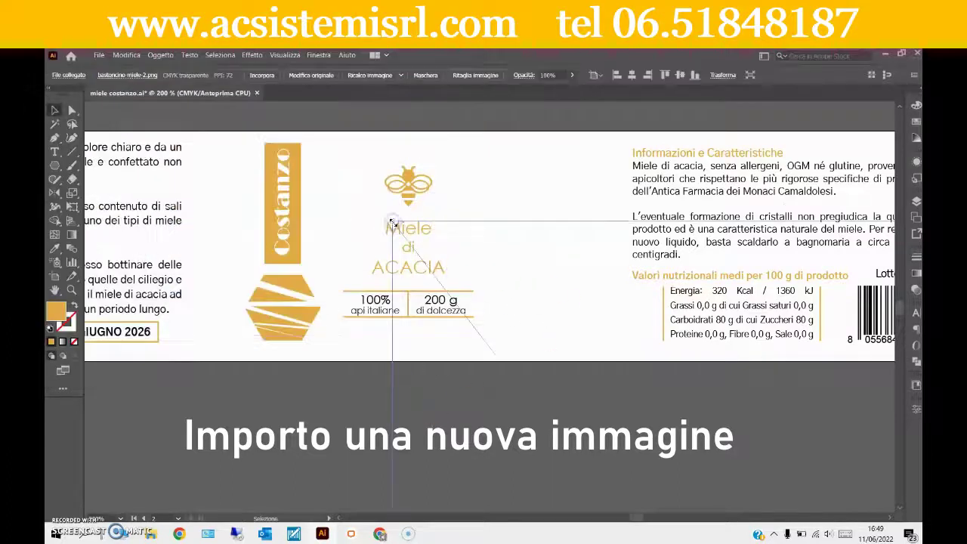
- Reduce the honey-dipper image's width in the Transform panel and mirror it horizontally
click(722, 75)
click(691, 93)
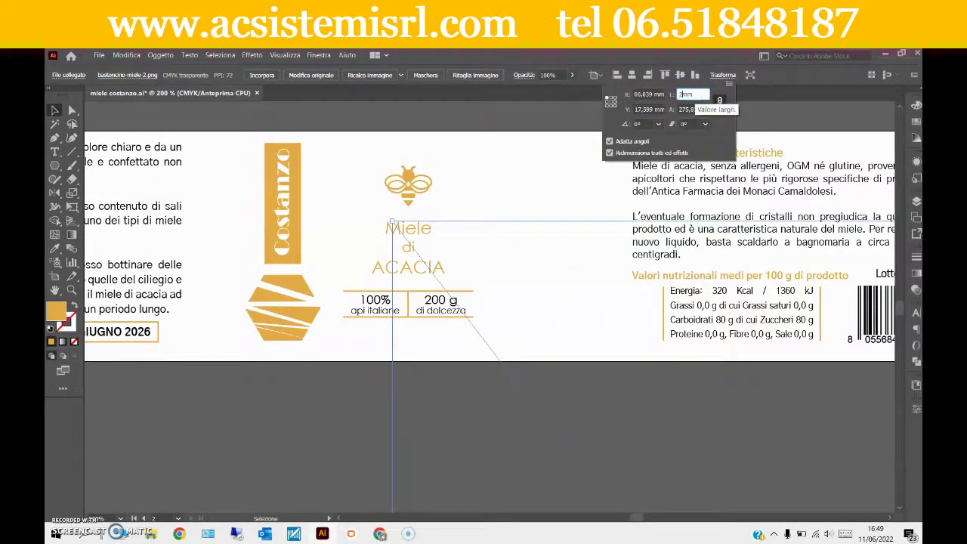
key(Return)
click(54, 192)
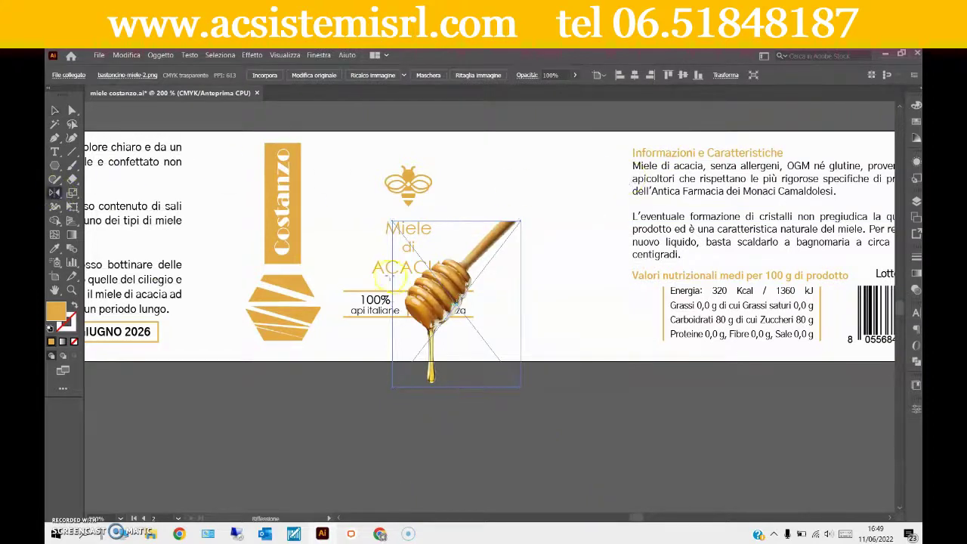
mouse_move(524, 289)
mouse_down()
mouse_move(480, 293)
mouse_move(536, 190)
mouse_up()
click(55, 111)
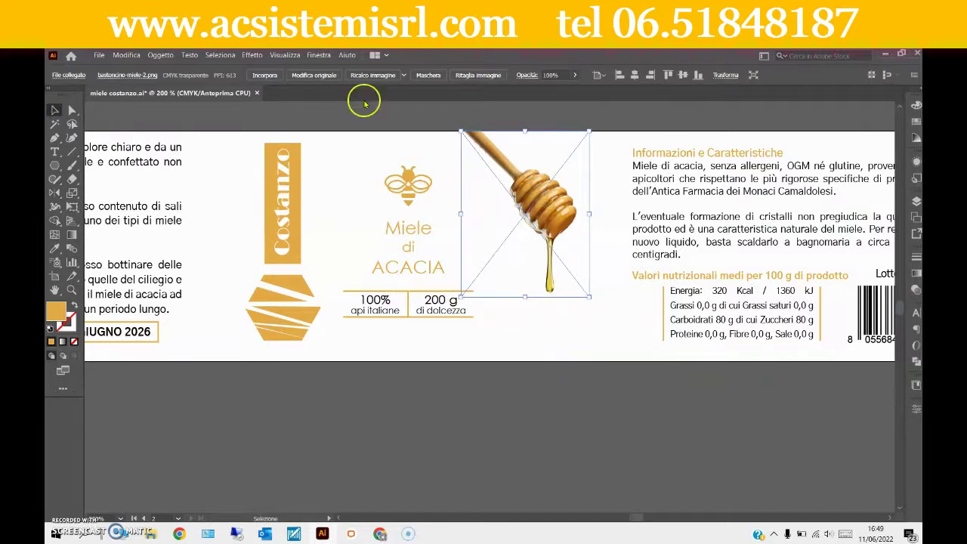
- Apply the Poster Edges effect from the Effect Gallery with a thicker edge setting
click(254, 55)
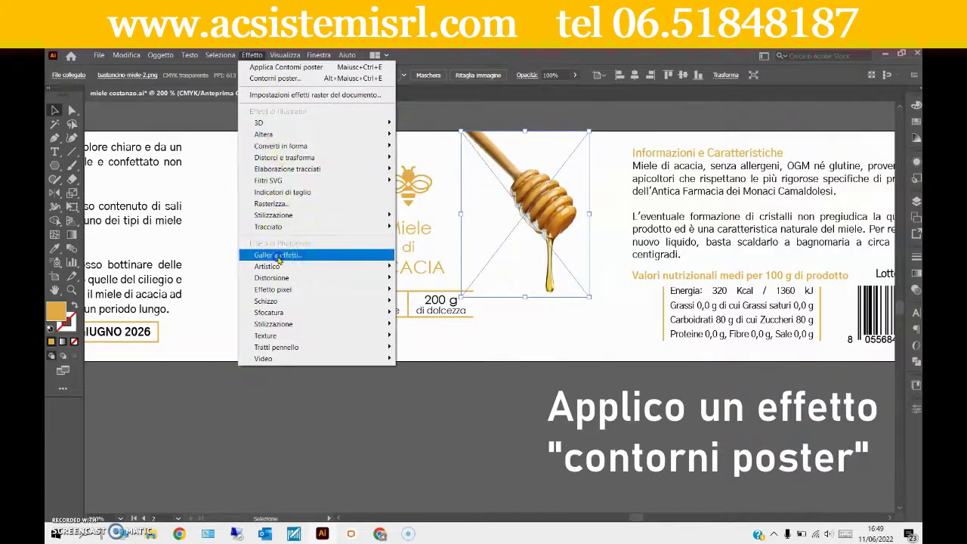
click(281, 250)
mouse_move(815, 151)
mouse_down()
mouse_move(839, 152)
mouse_move(841, 177)
mouse_move(874, 176)
mouse_move(845, 179)
mouse_move(798, 155)
mouse_up()
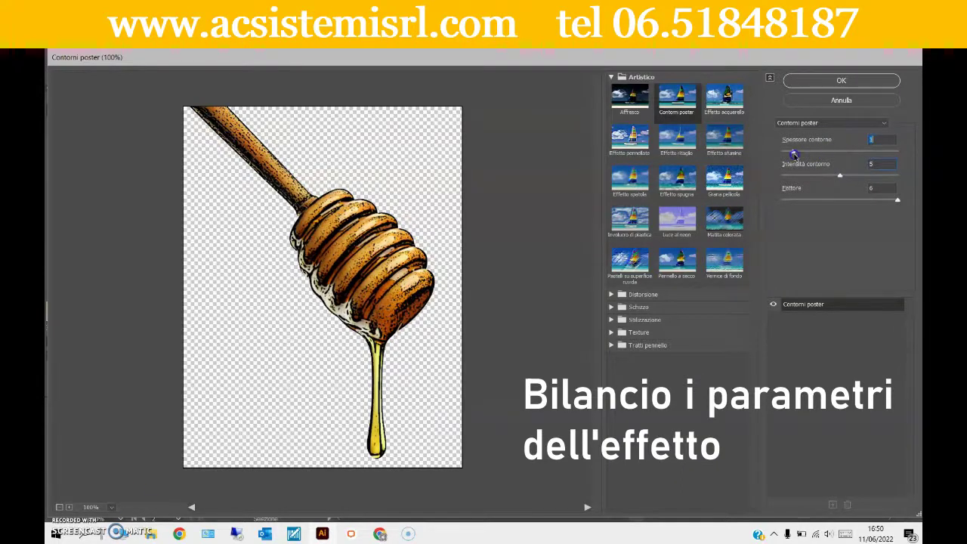
click(841, 80)
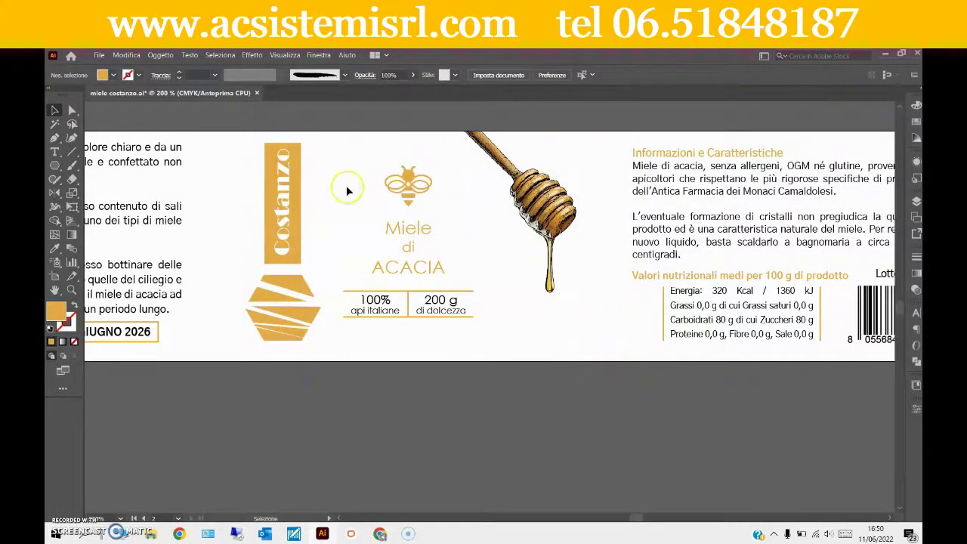
- Draw a closed white-filled shape over the honey drip below the dipper
click(113, 75)
click(65, 96)
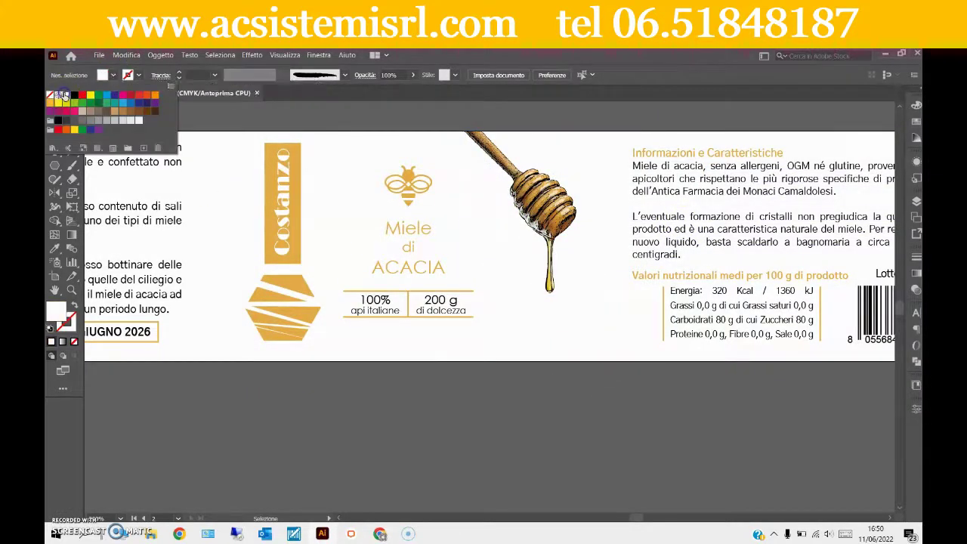
click(240, 147)
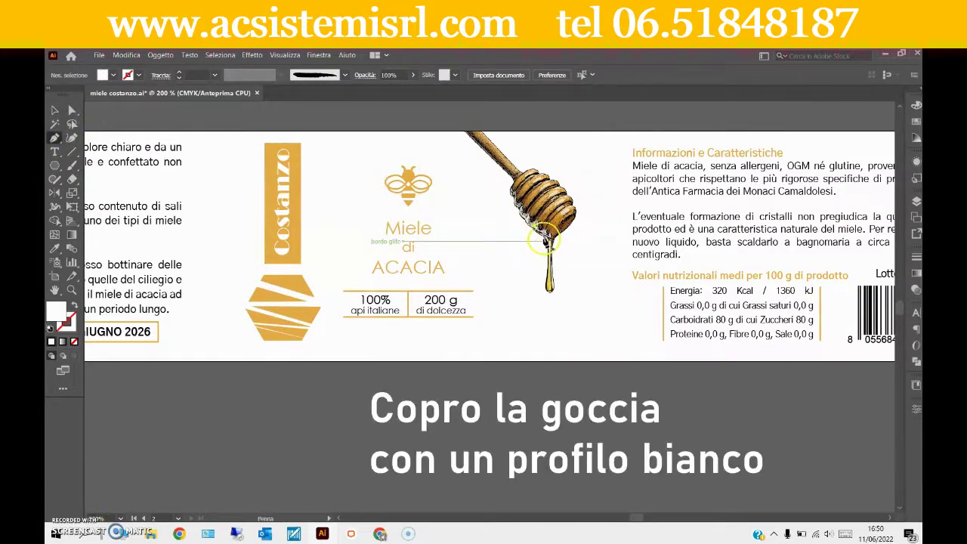
click(543, 238)
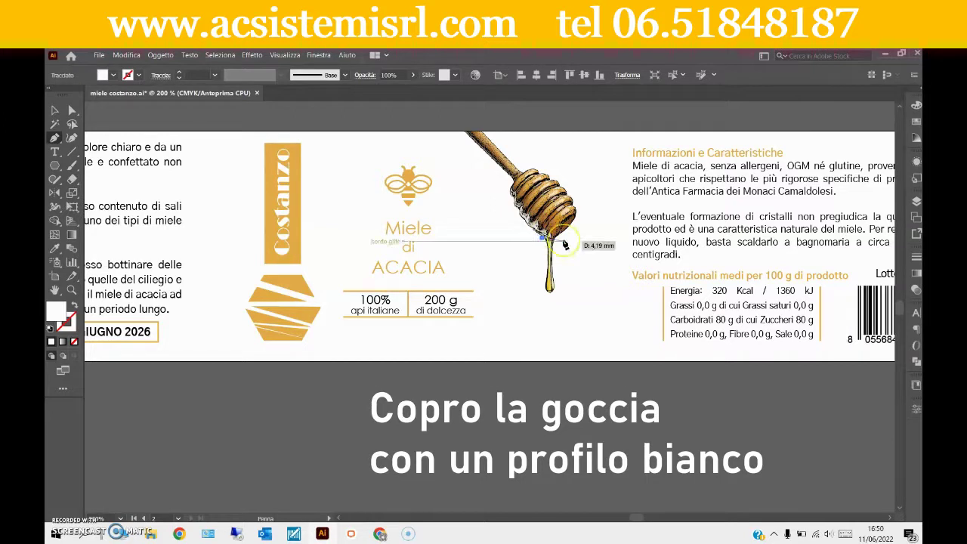
click(567, 252)
click(541, 301)
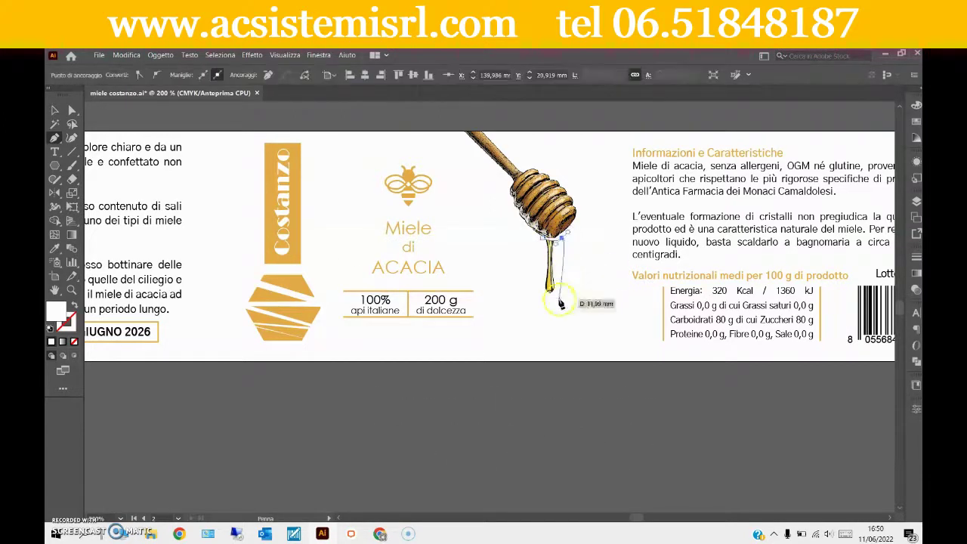
click(542, 238)
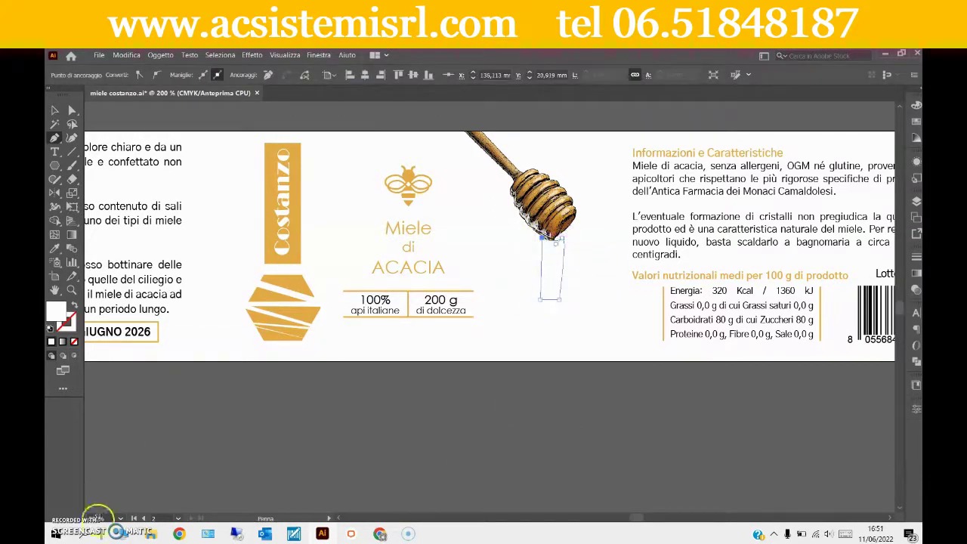
- At 600% zoom, fit the white shape's top anchors against the dipper's edge, then return to 200%
click(118, 519)
click(138, 299)
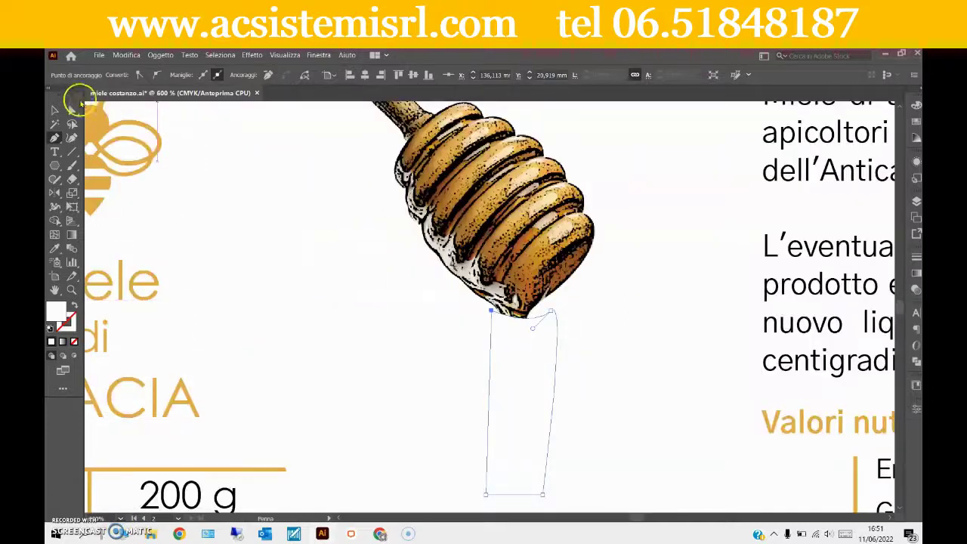
click(73, 110)
drag(551, 311, 534, 311)
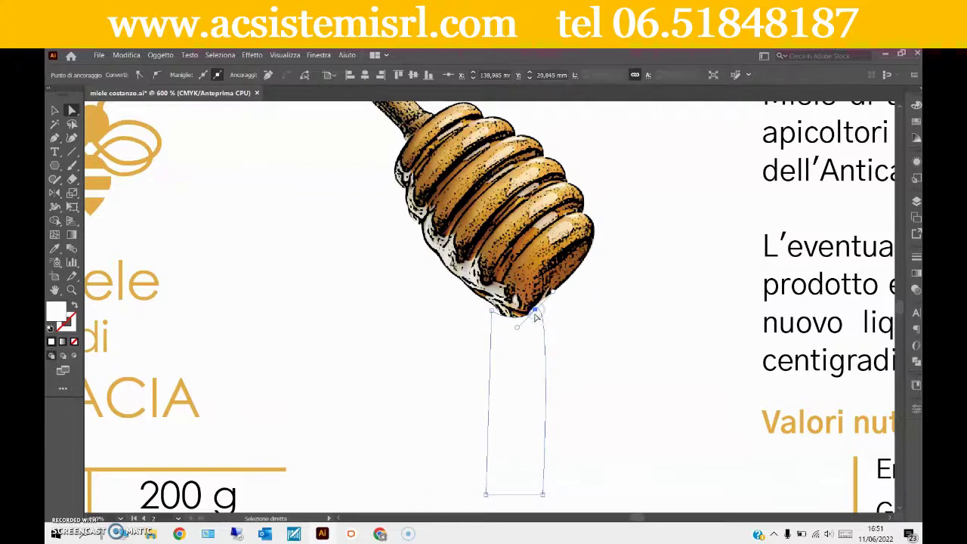
click(492, 311)
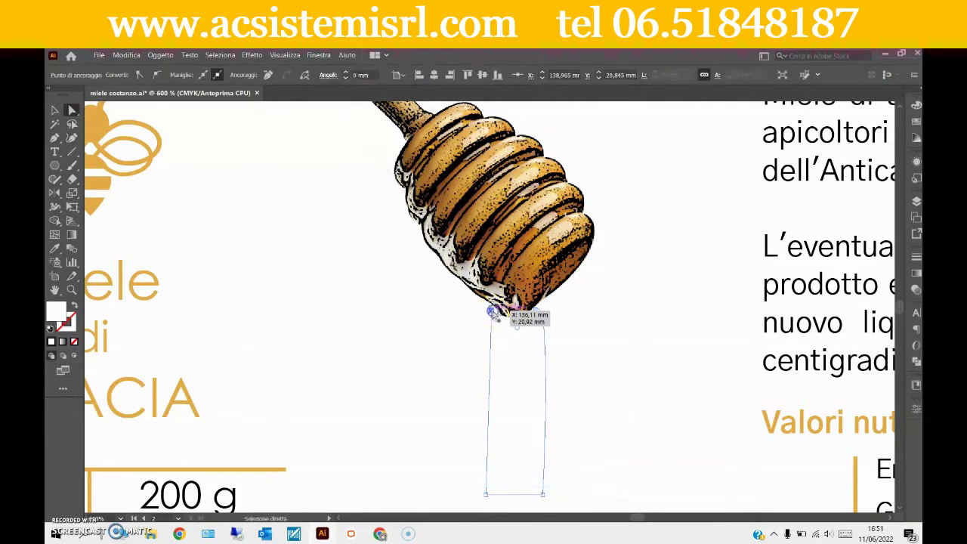
click(120, 518)
click(155, 343)
- Deselect everything and set the fill to None with a magenta stroke
click(442, 151)
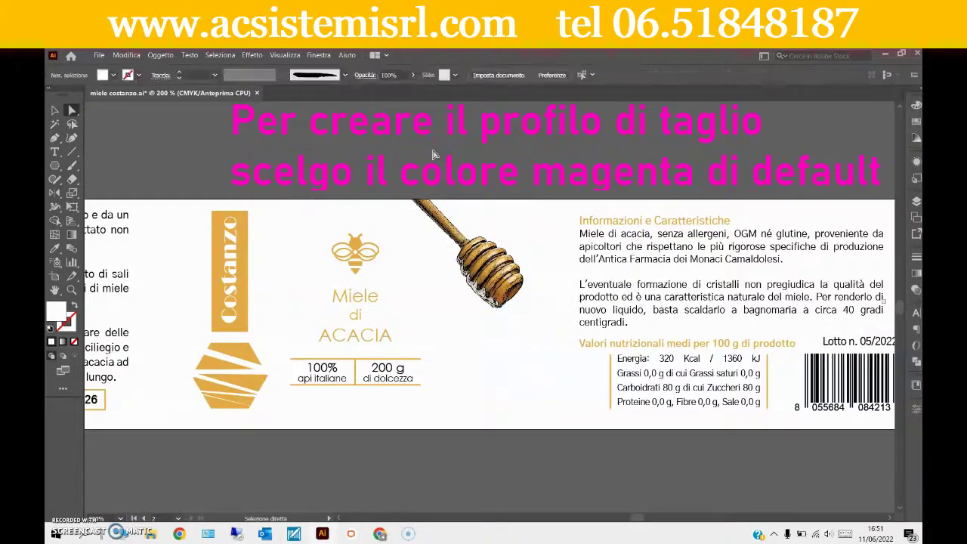
click(112, 75)
click(50, 95)
click(138, 76)
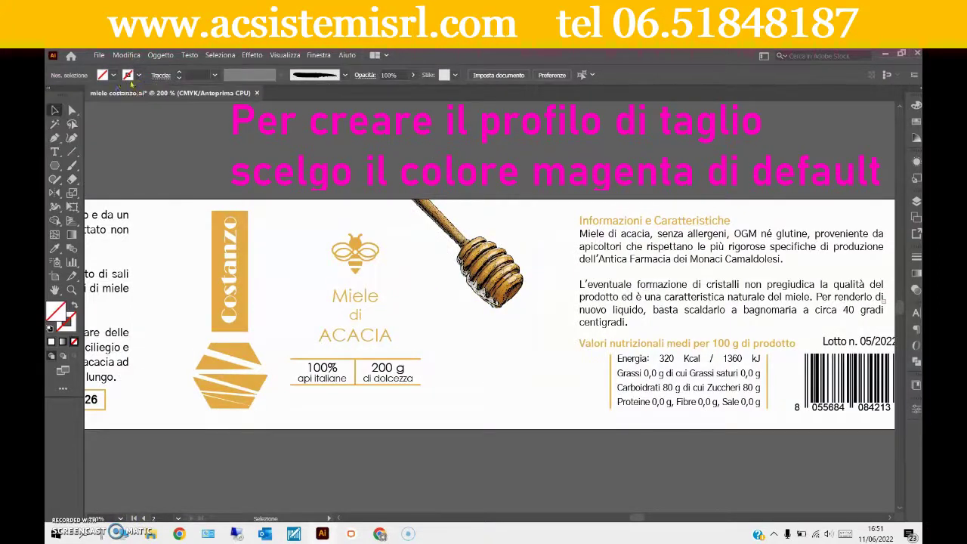
click(123, 96)
click(237, 141)
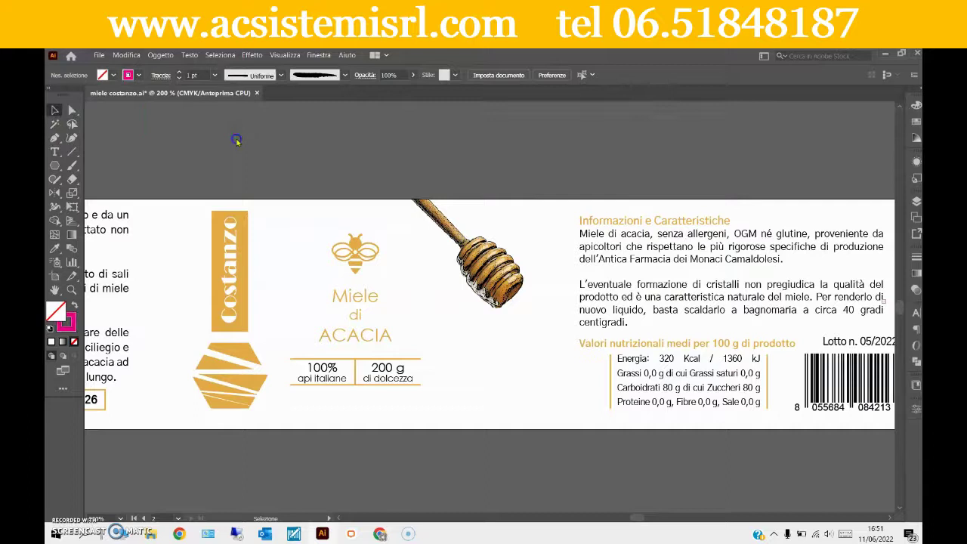
- At 100% zoom, trace a pen path along the label's corners, then zoom to 300%
click(54, 138)
click(123, 519)
click(140, 349)
click(462, 368)
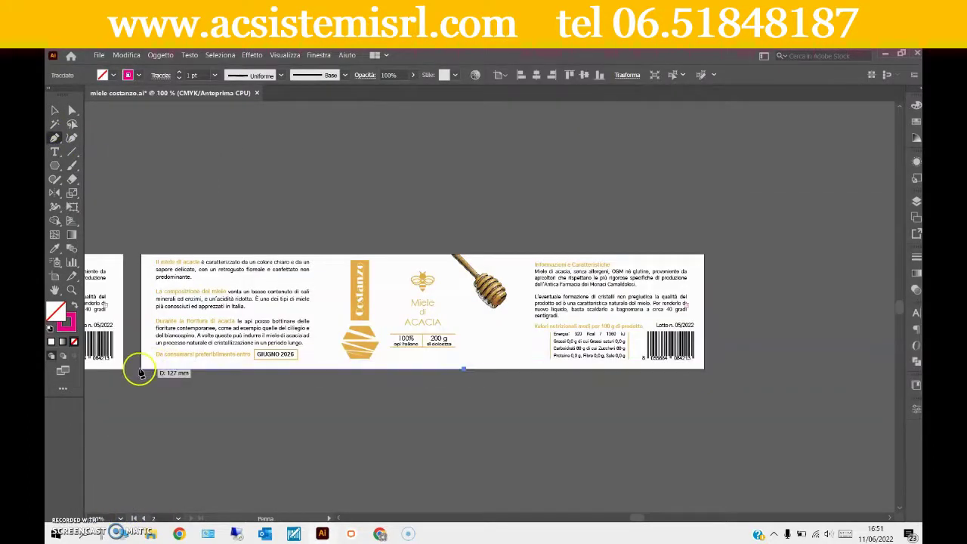
click(141, 369)
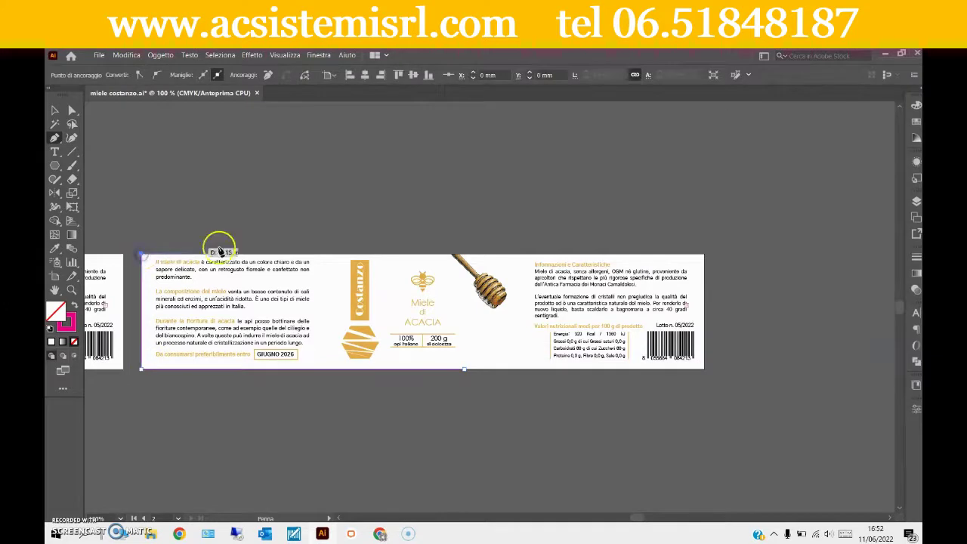
click(703, 255)
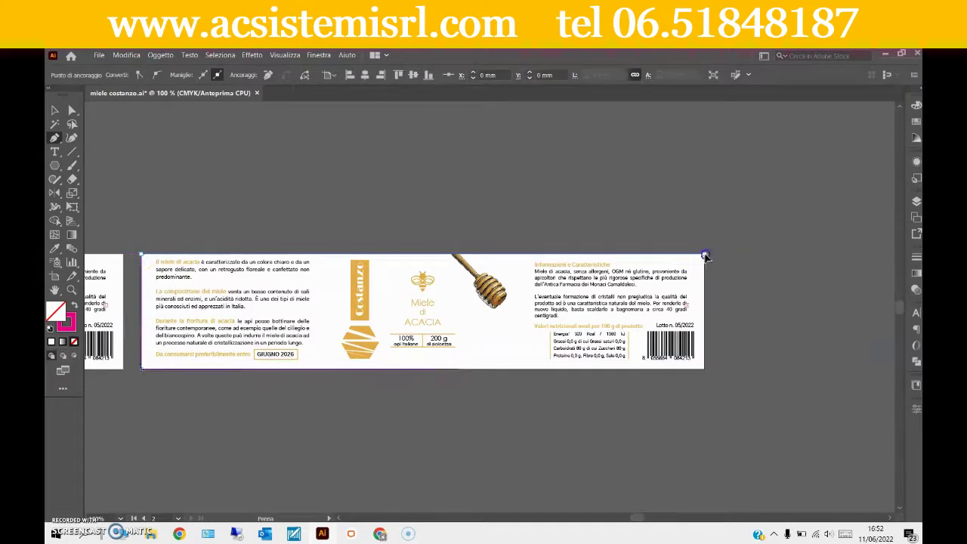
click(703, 370)
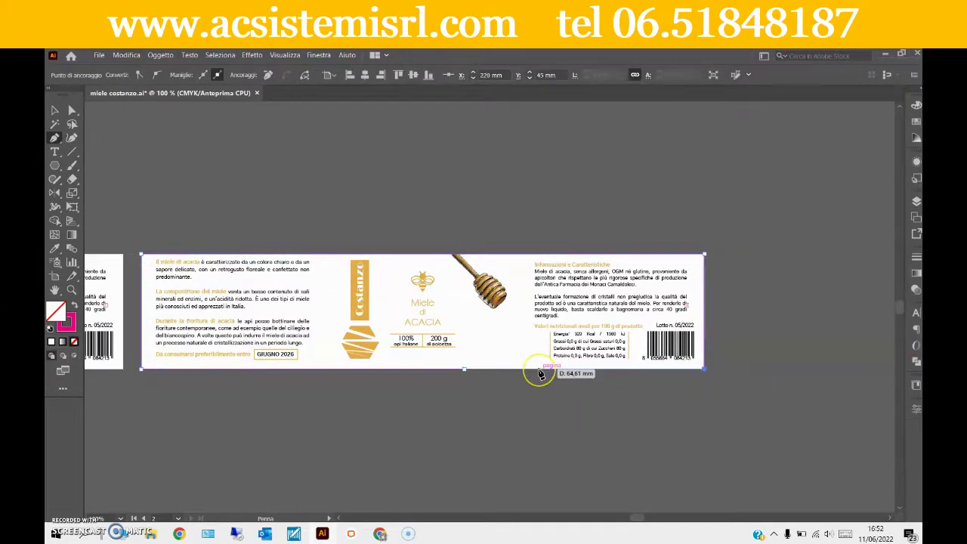
click(119, 518)
click(152, 324)
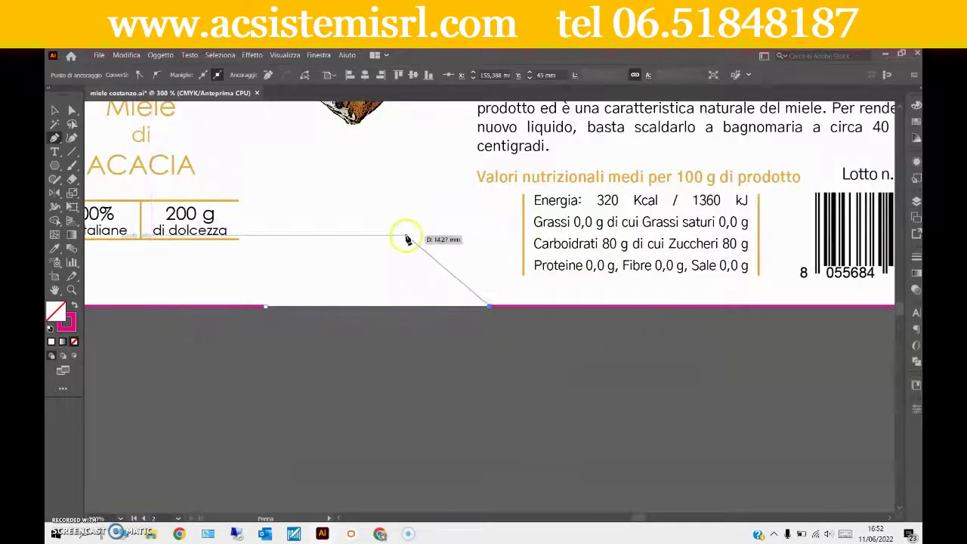
- Extend the magenta cut line with a curved notch from the bottom edge to the dipper tip and back
drag(423, 261, 389, 215)
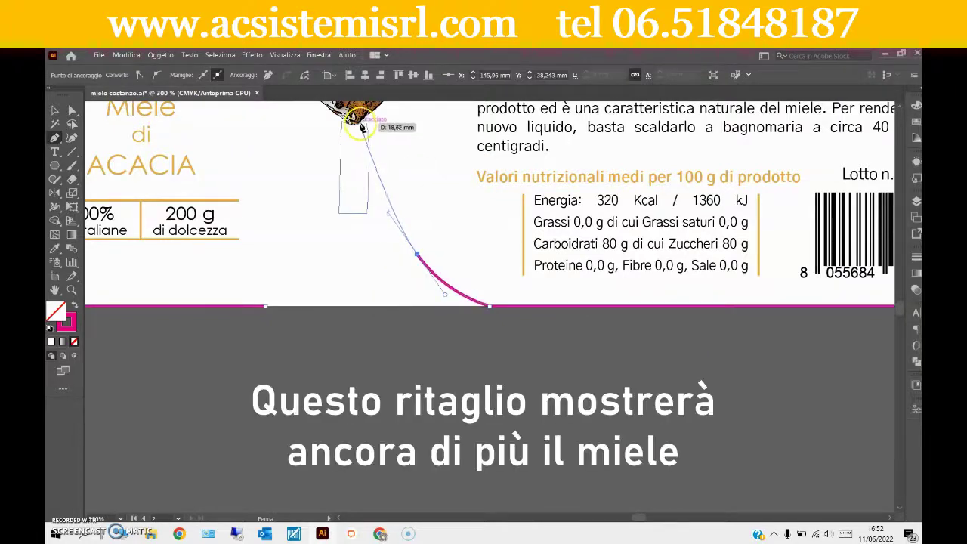
click(356, 124)
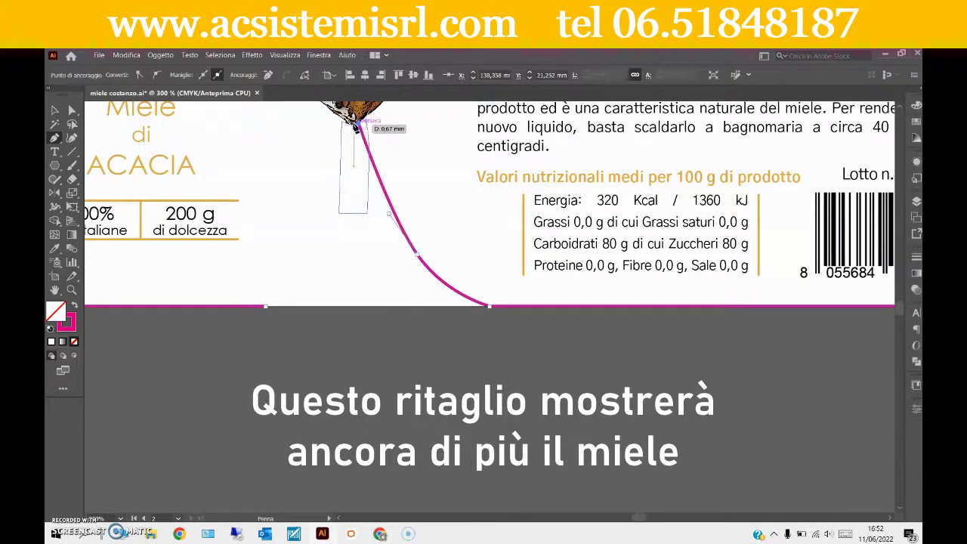
mouse_move(347, 127)
mouse_down()
mouse_move(350, 225)
mouse_move(326, 240)
mouse_up()
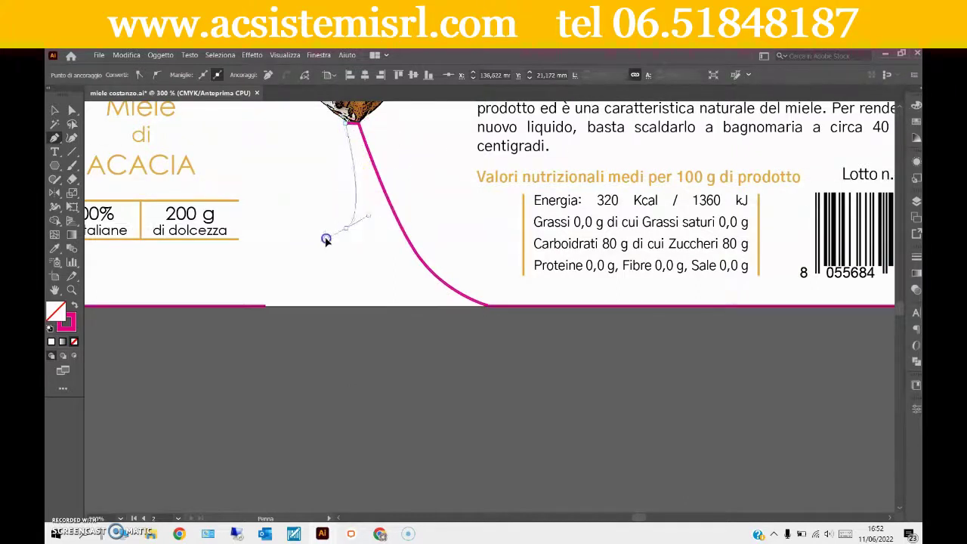
drag(264, 306, 271, 355)
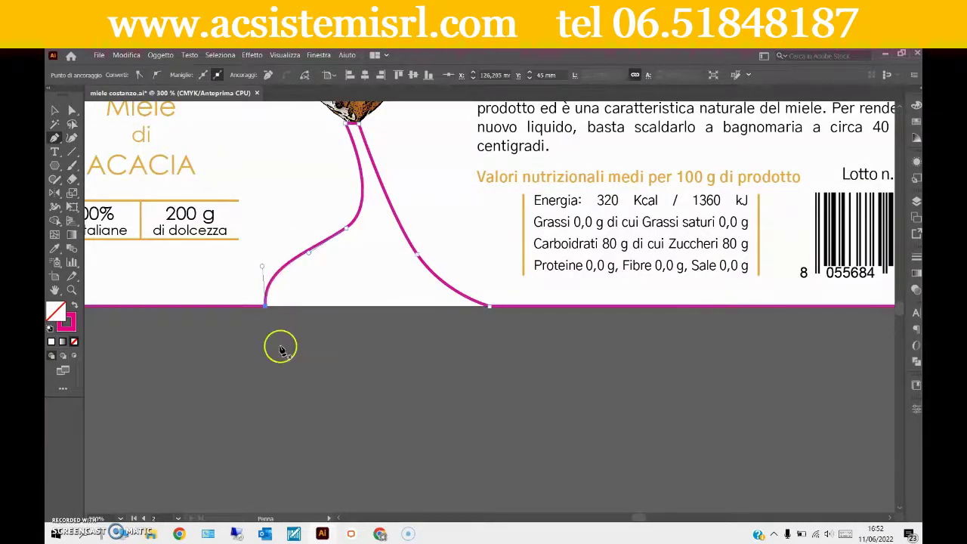
key(v)
click(916, 202)
- Rename the top <Tracciato> path in the Layers panel to TAGLIO FUSTELLA
click(810, 231)
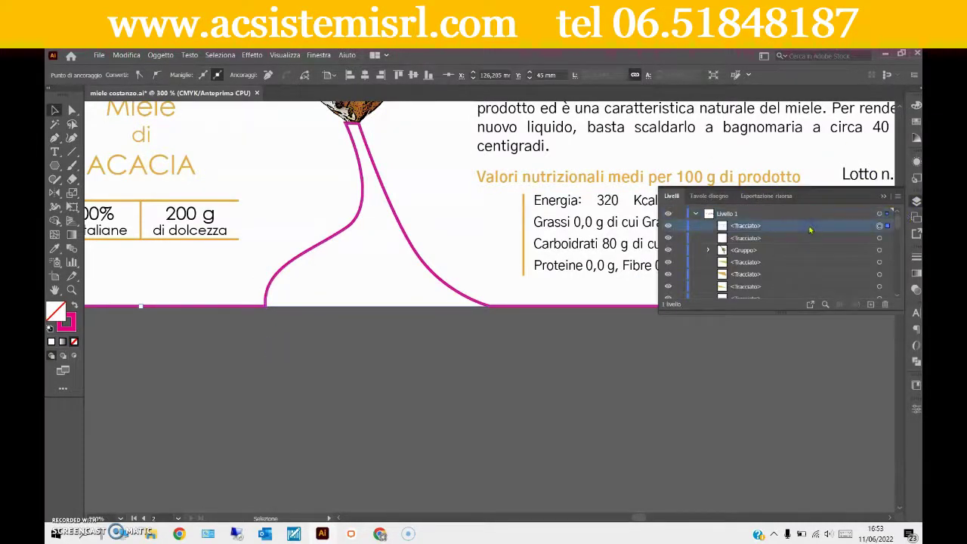
double_click(740, 226)
text(TAGLIO FUSTELLA)
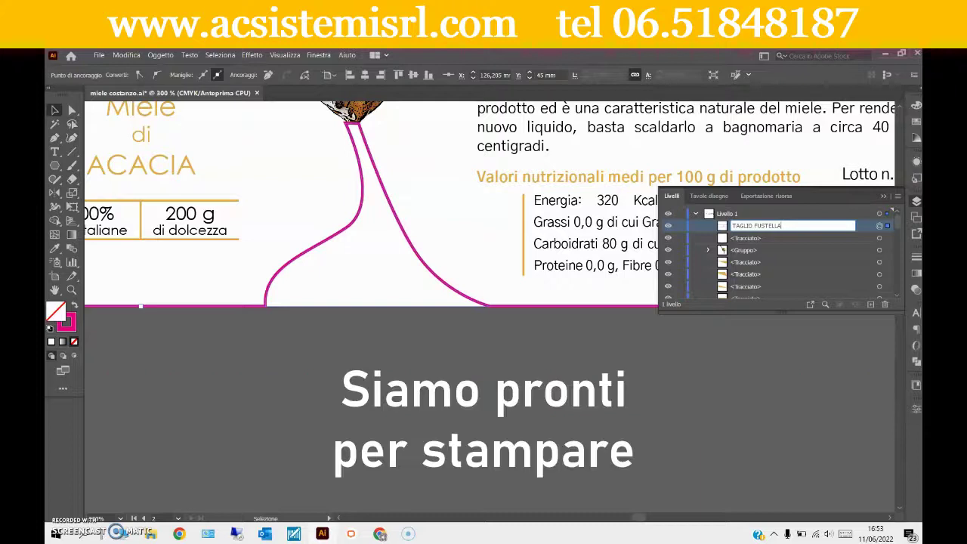
click(881, 197)
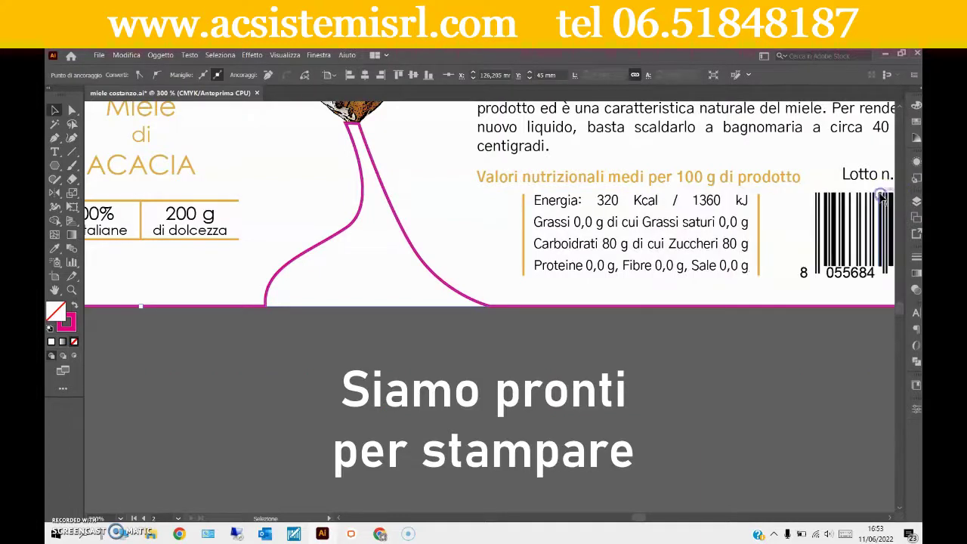
scroll(345, 367, up, 1)
scroll(344, 370, up, 2)
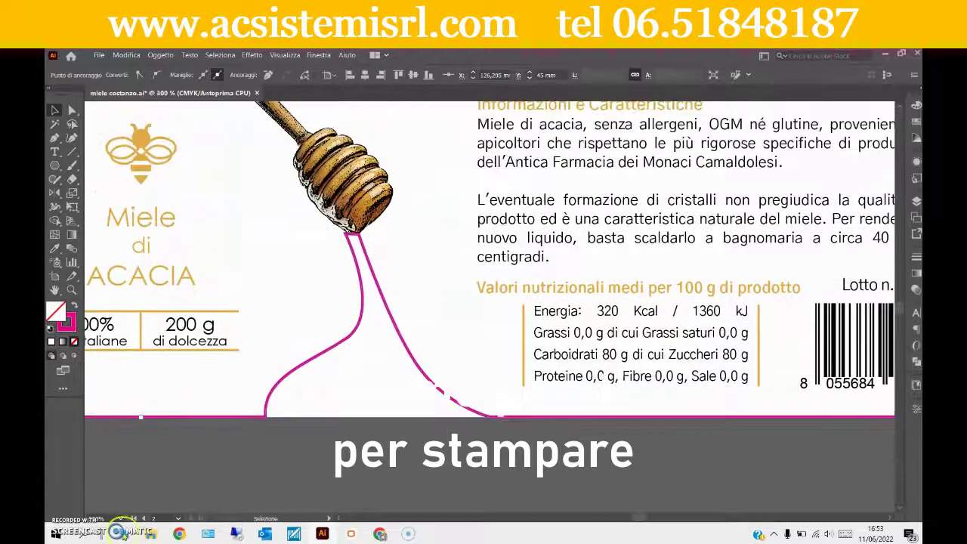